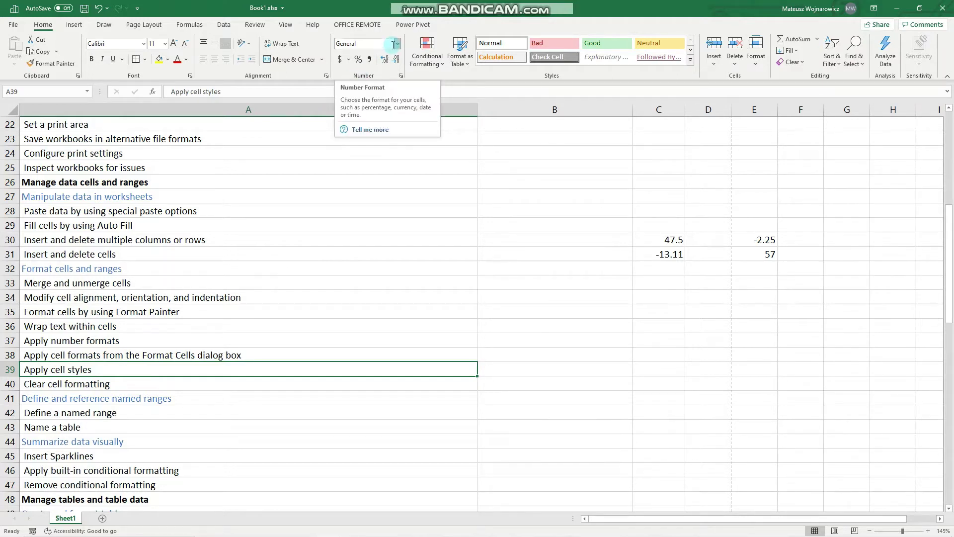
Apply the Calculation cell style to the empty cell B26.
left_click(71, 315)
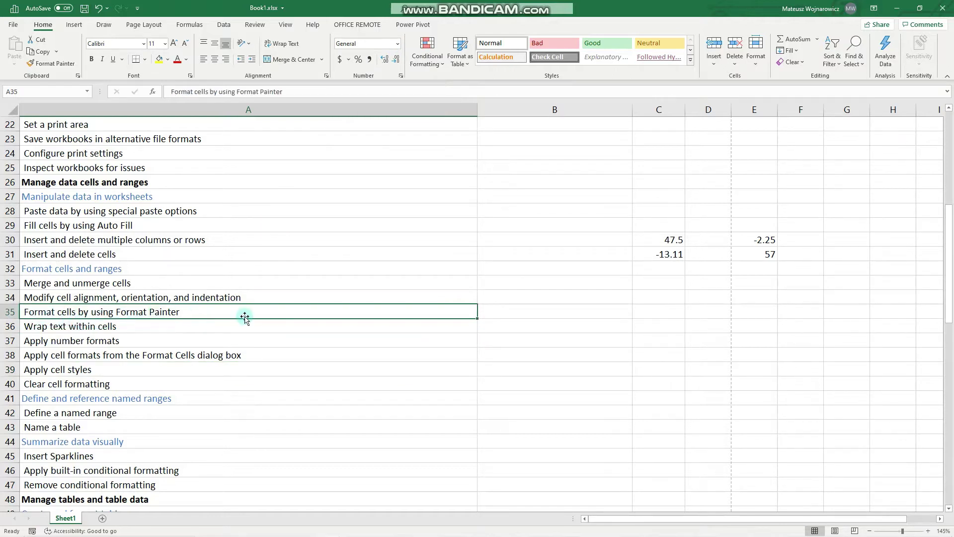
left_click(564, 184)
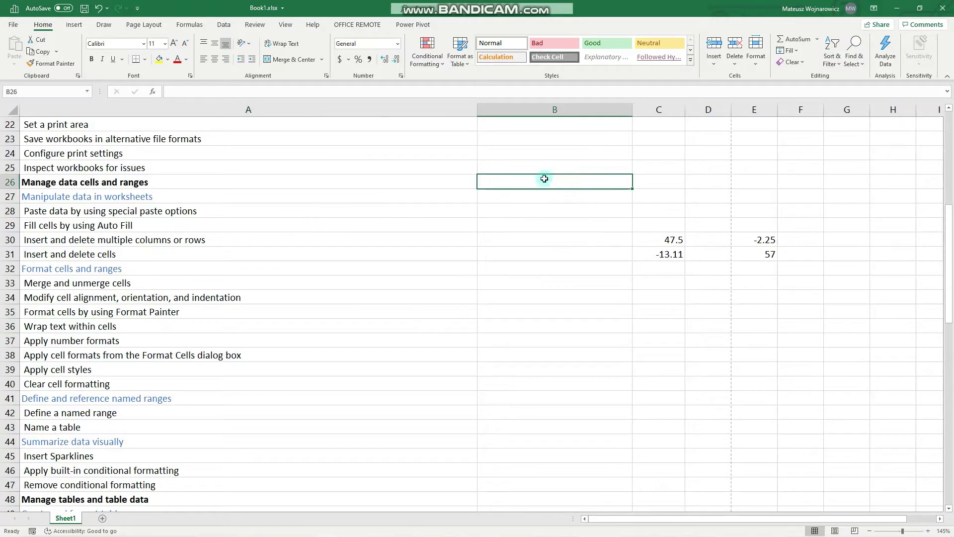
left_click(509, 60)
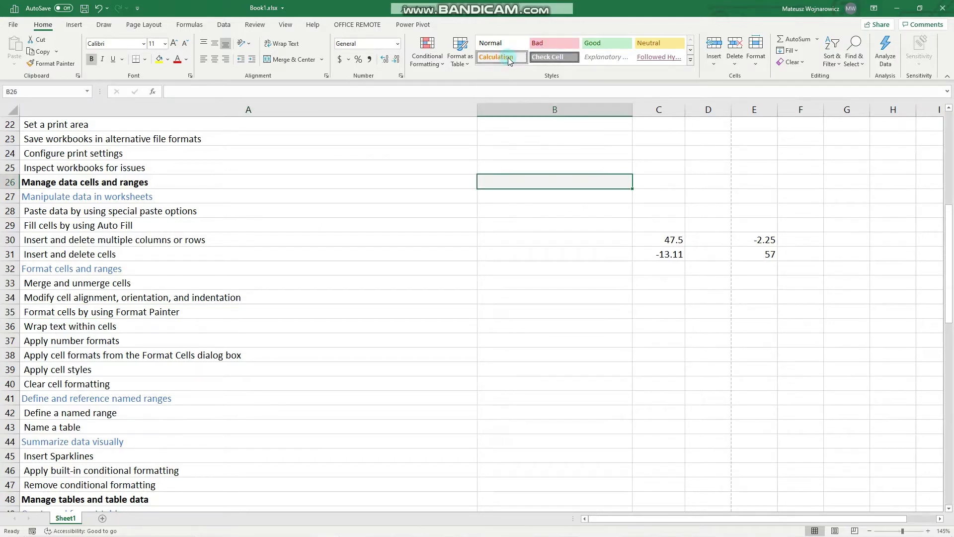
left_click(528, 178)
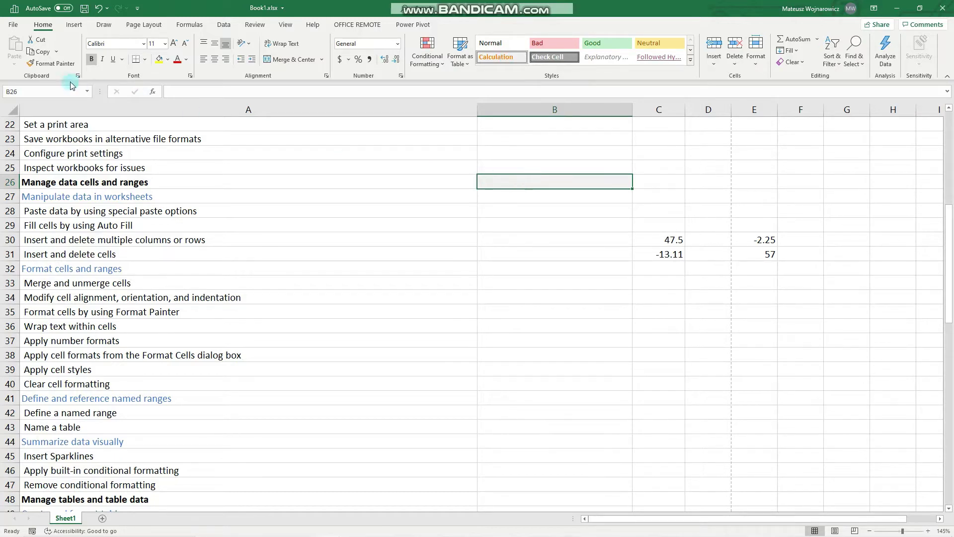
Test-paint B26's formatting onto A30 and then A28:A33, undoing each attempt.
left_click(44, 65)
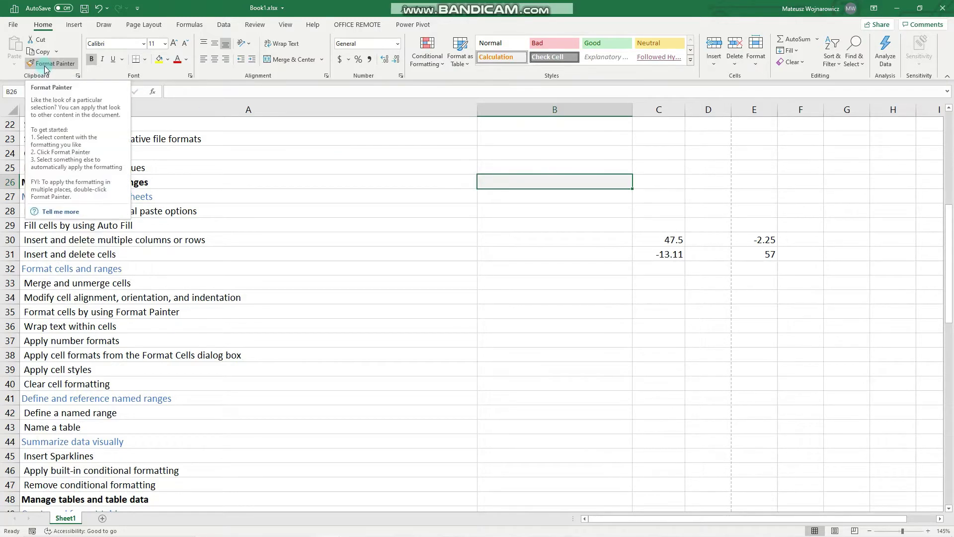
left_click(70, 85)
left_click(60, 64)
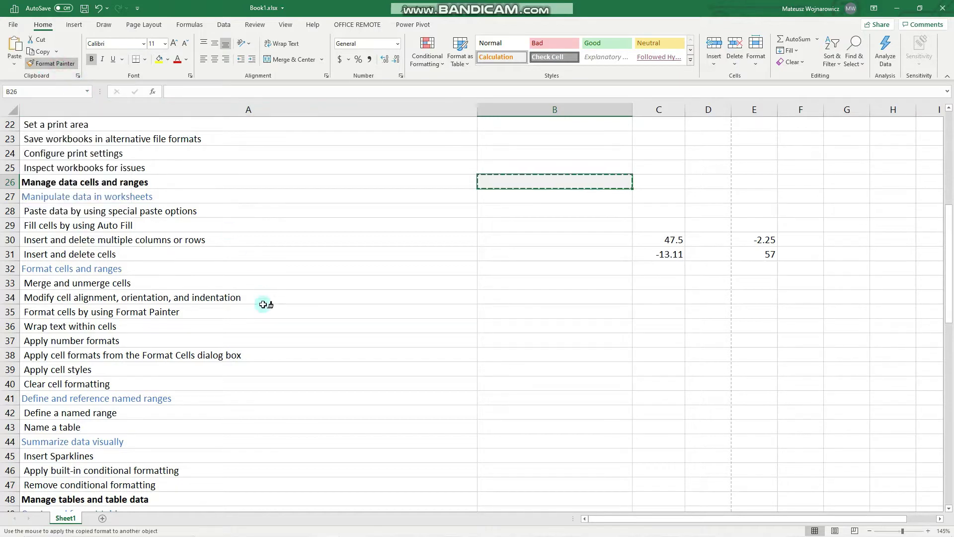
left_click(222, 241)
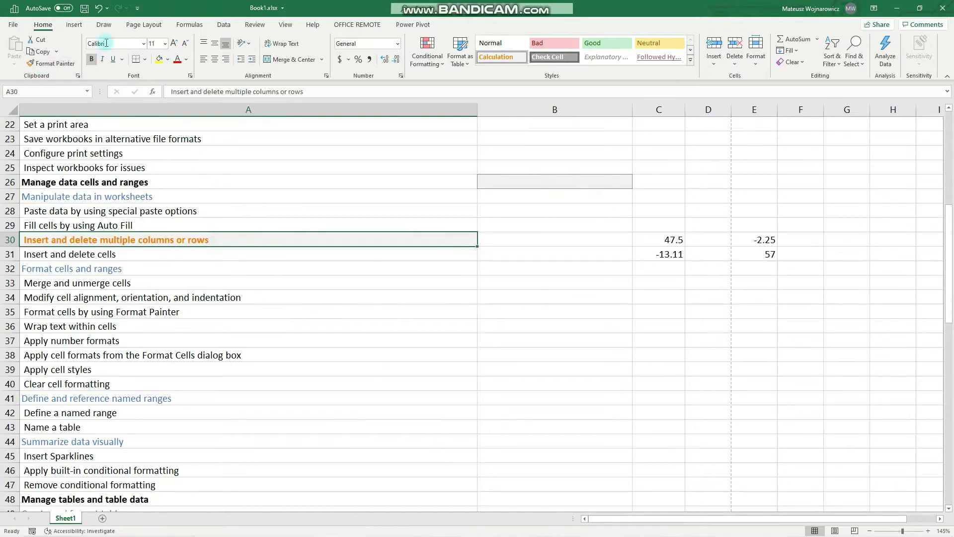
left_click(99, 8)
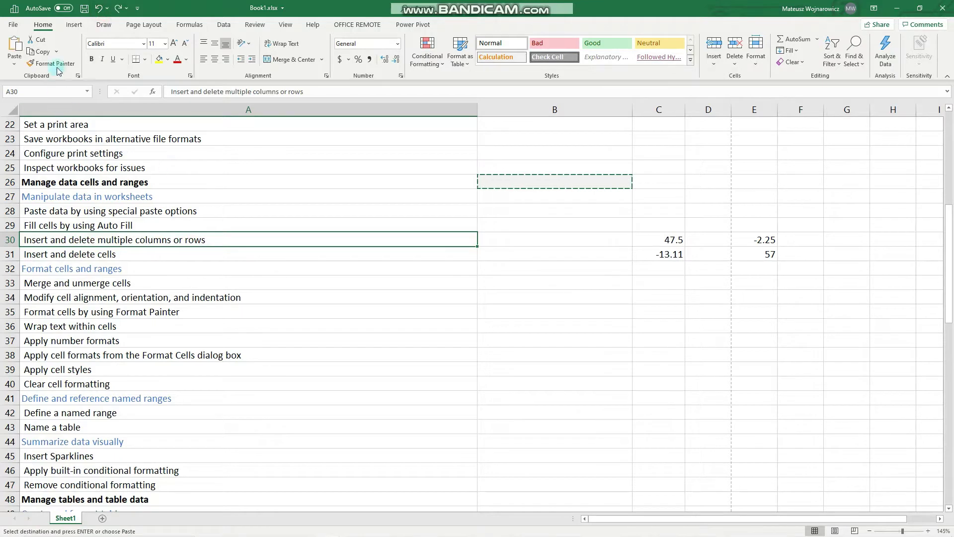
left_click(524, 183)
left_click(50, 63)
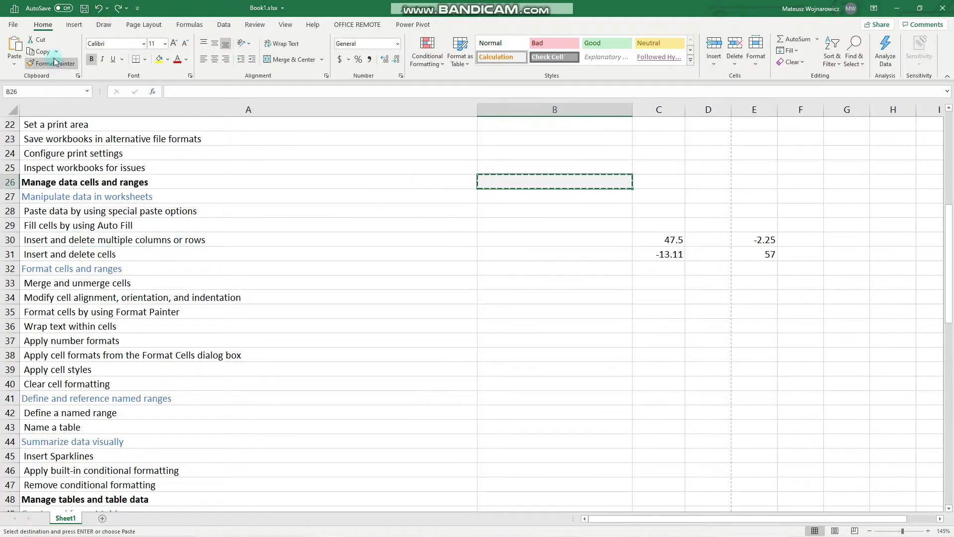
left_click_drag(167, 212, 177, 284)
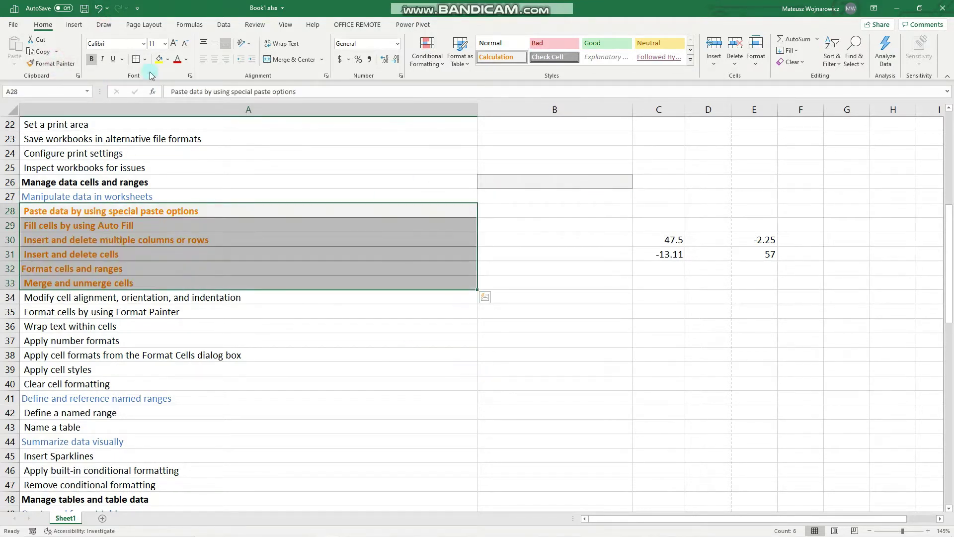
left_click(99, 8)
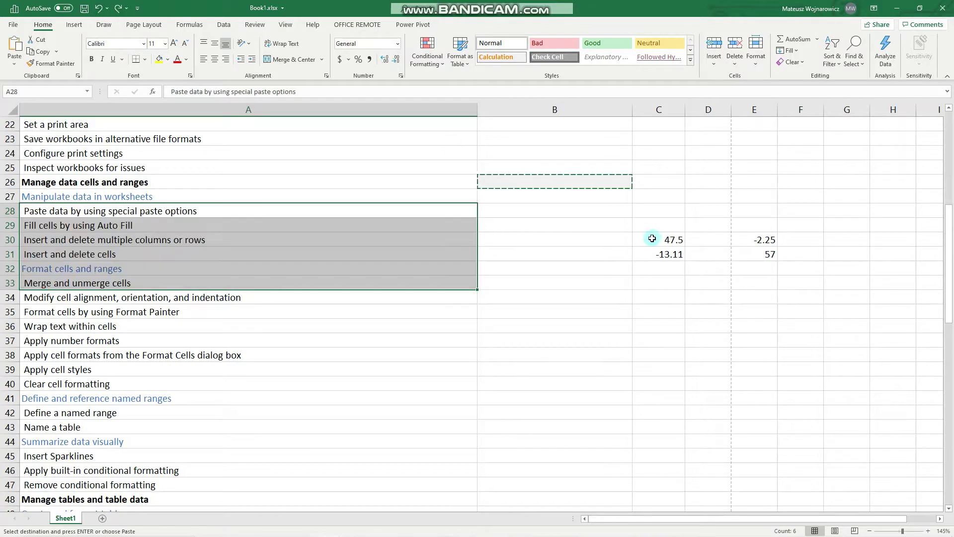
Paint B26's Calculation formatting onto A27, A30 and A34:A38 with Format Painter.
left_click(548, 183)
left_click(49, 63)
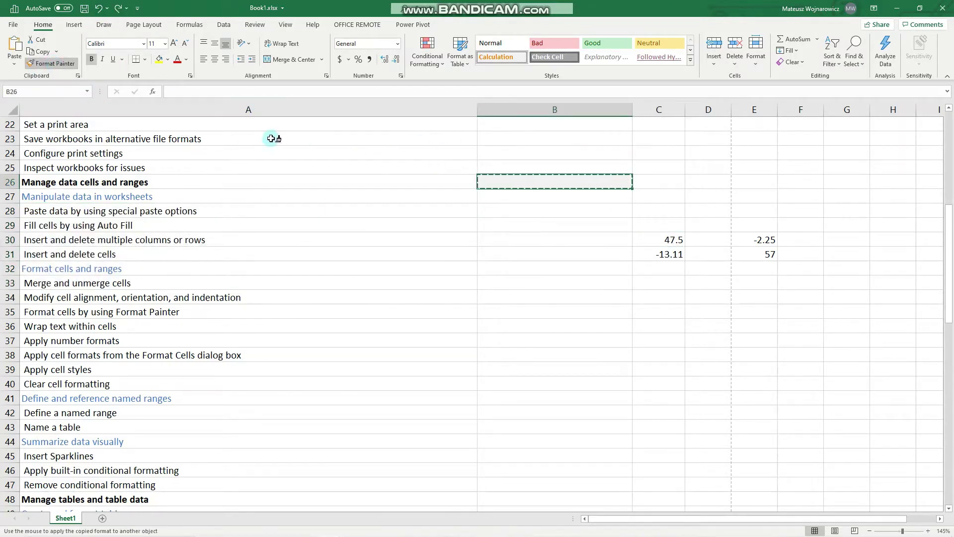
left_click(221, 195)
left_click(219, 240)
left_click_drag(216, 302, 219, 356)
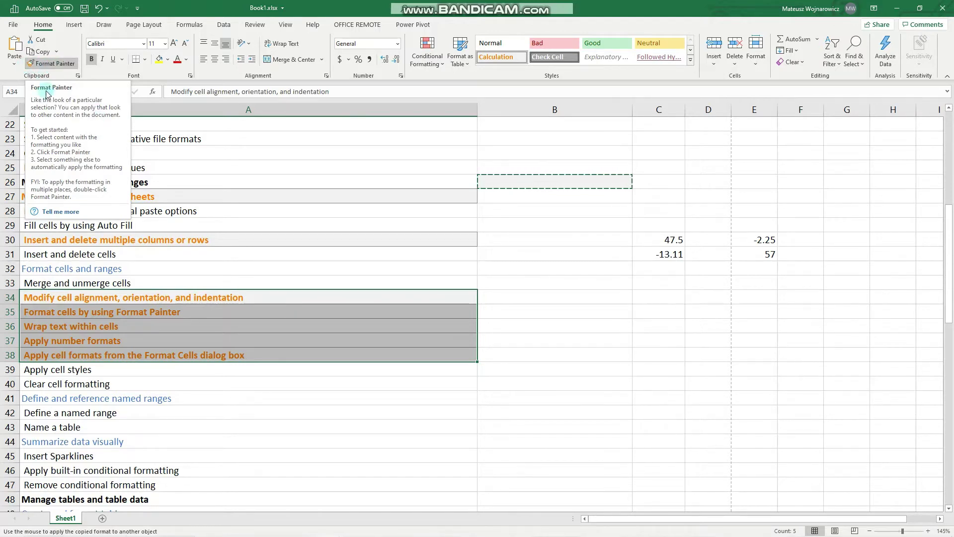
Stop Format Painter and undo the painted formatting on A34:A38, A30 and A27.
left_click(42, 63)
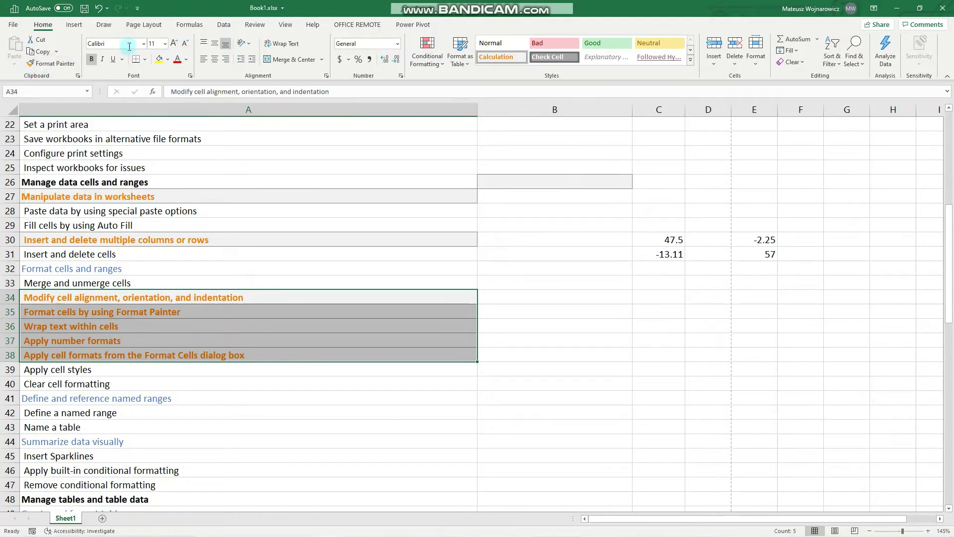
left_click(101, 10)
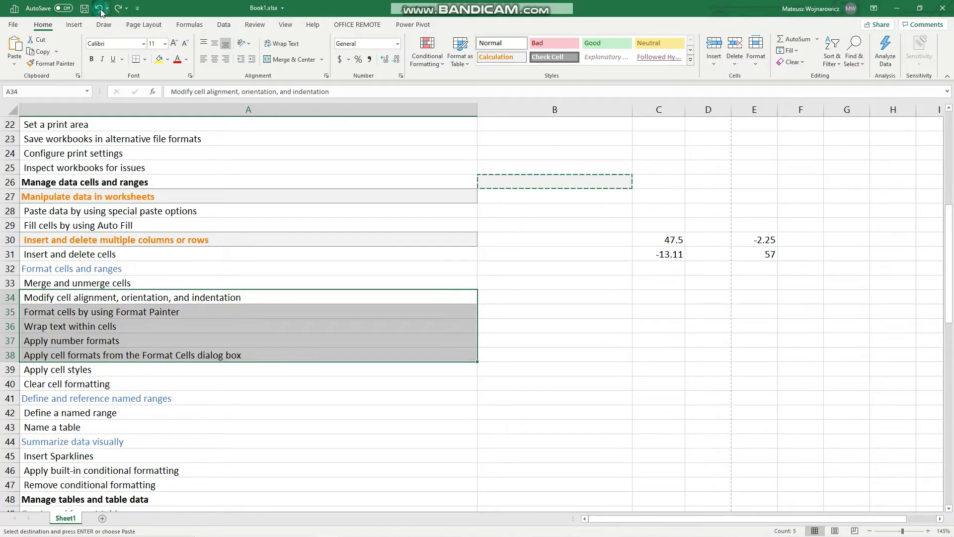
left_click(102, 10)
left_click(103, 11)
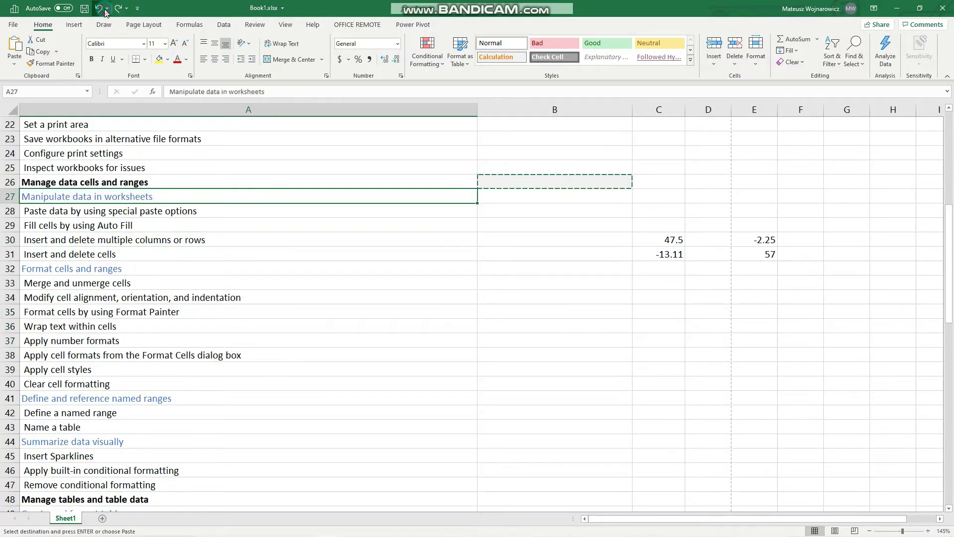
left_click(106, 9)
left_click(570, 206)
Select the numbers in C30:C31.
left_click(561, 184)
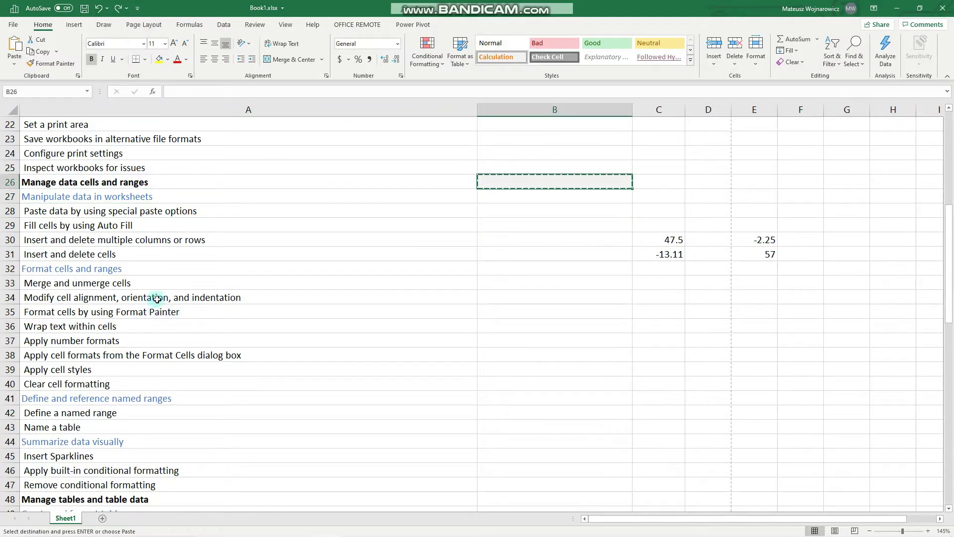
left_click(109, 341)
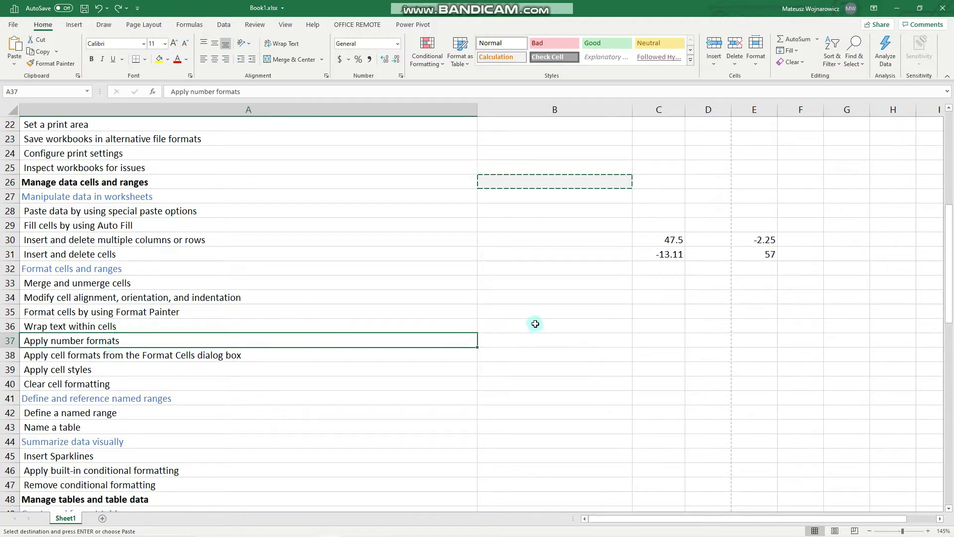
left_click_drag(661, 242, 661, 253)
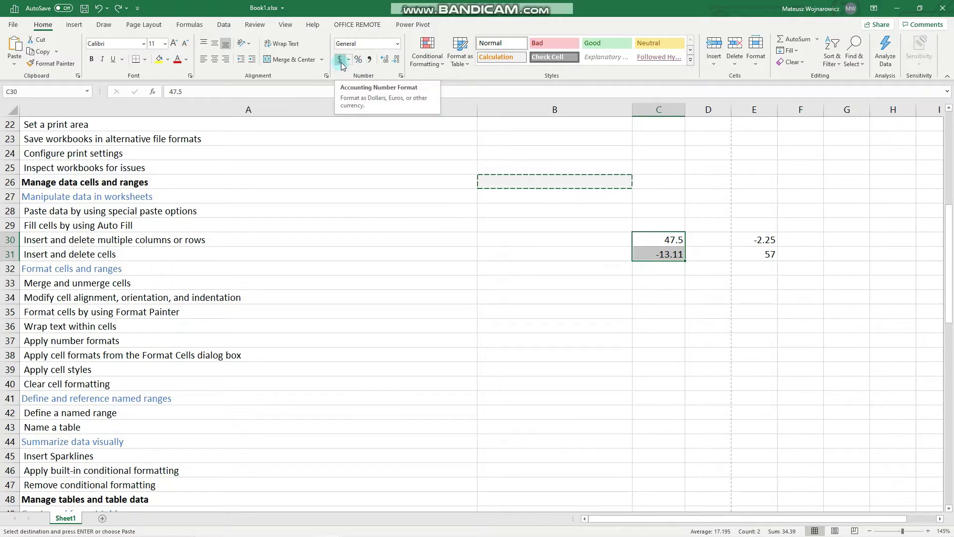
Format C30:C31 as Number with 2 decimal places and red negatives without a minus sign.
left_click(400, 77)
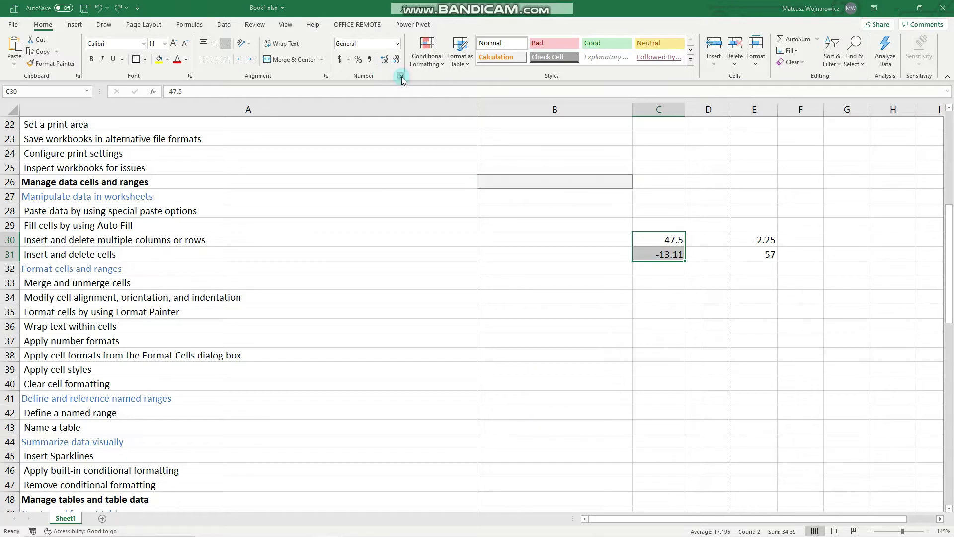
left_click(298, 228)
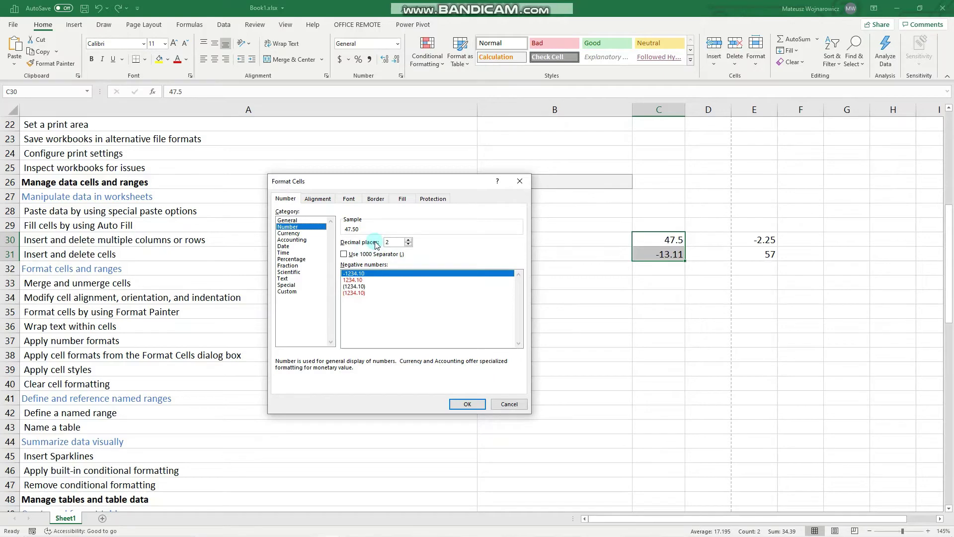
left_click(408, 241)
left_click(409, 246)
left_click(352, 280)
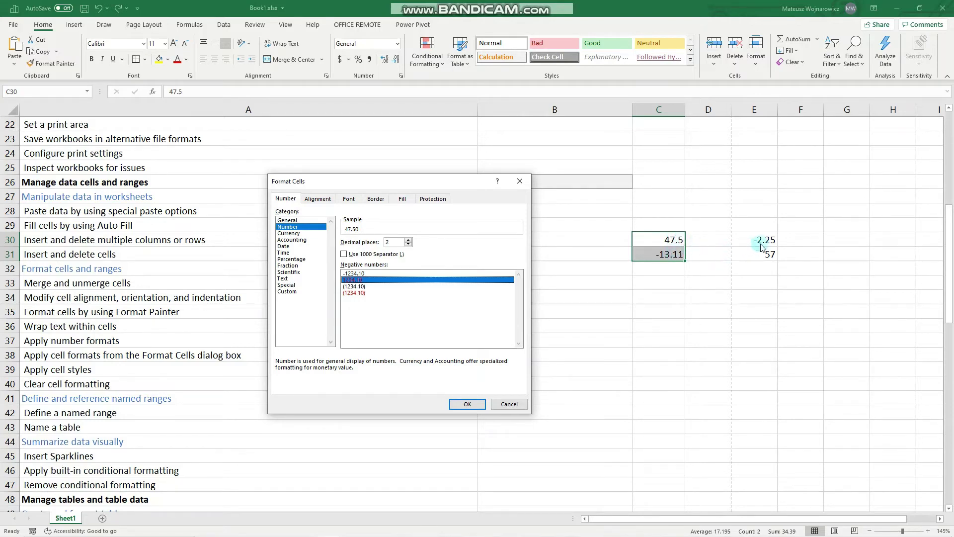
left_click(480, 406)
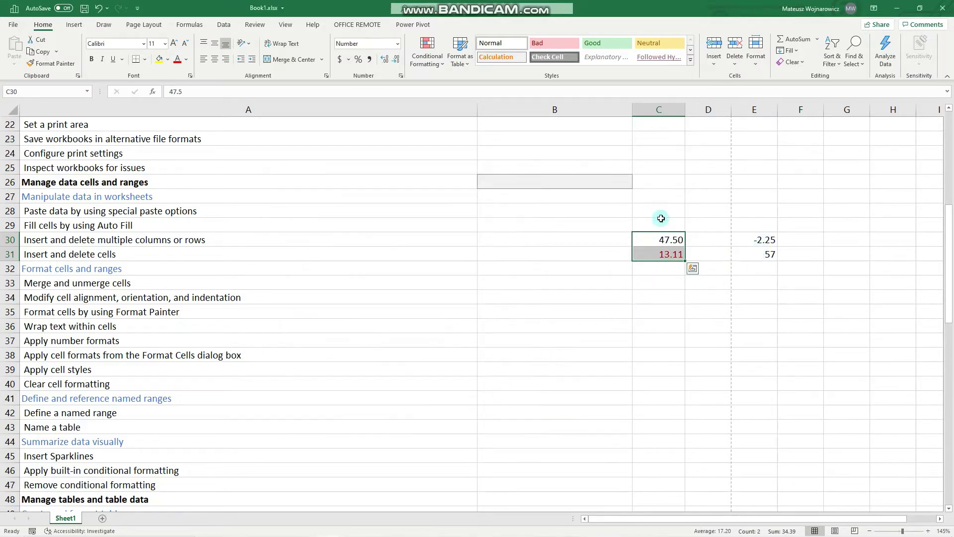
left_click(693, 295)
Copy the number format of C30:C31 onto E30:E31 with Format Painter.
left_click_drag(671, 241, 669, 249)
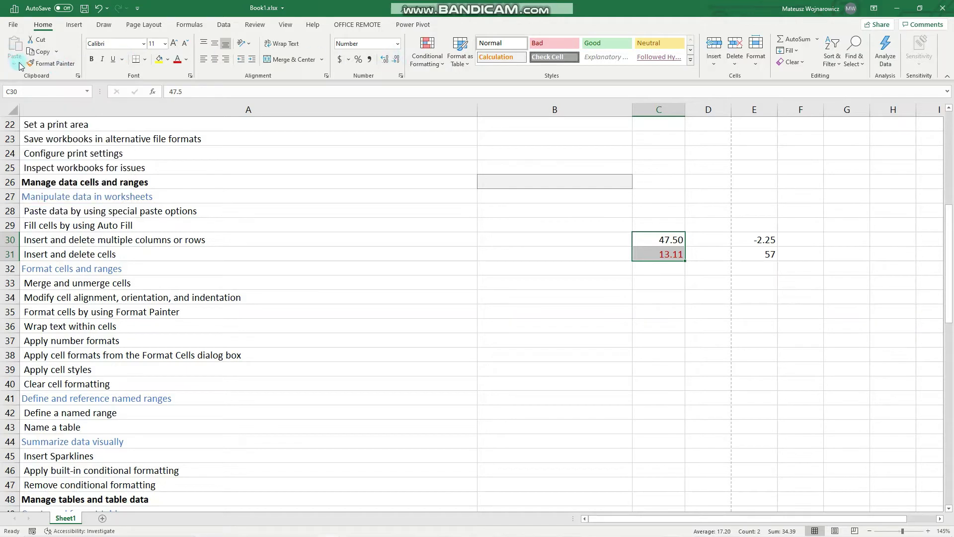
left_click(49, 63)
left_click_drag(771, 239, 771, 258)
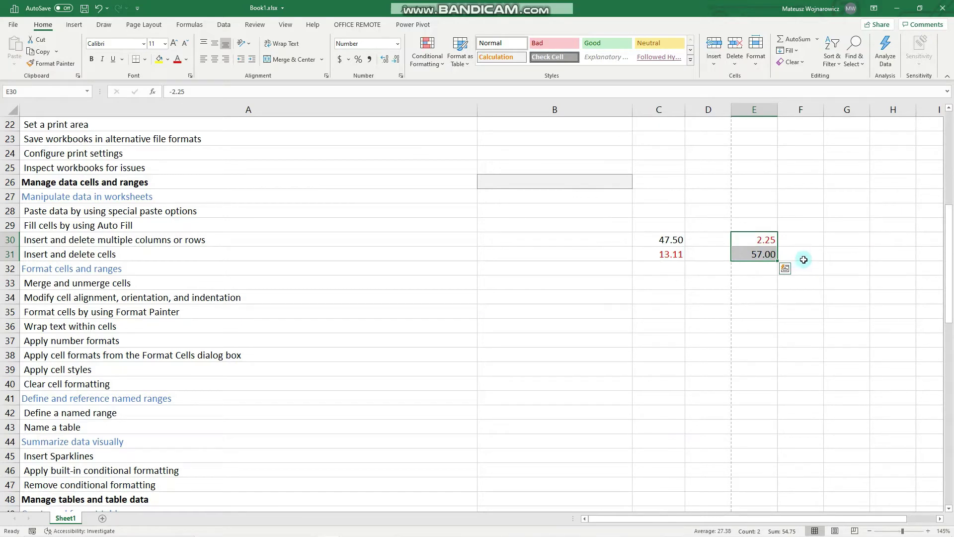
left_click(803, 256)
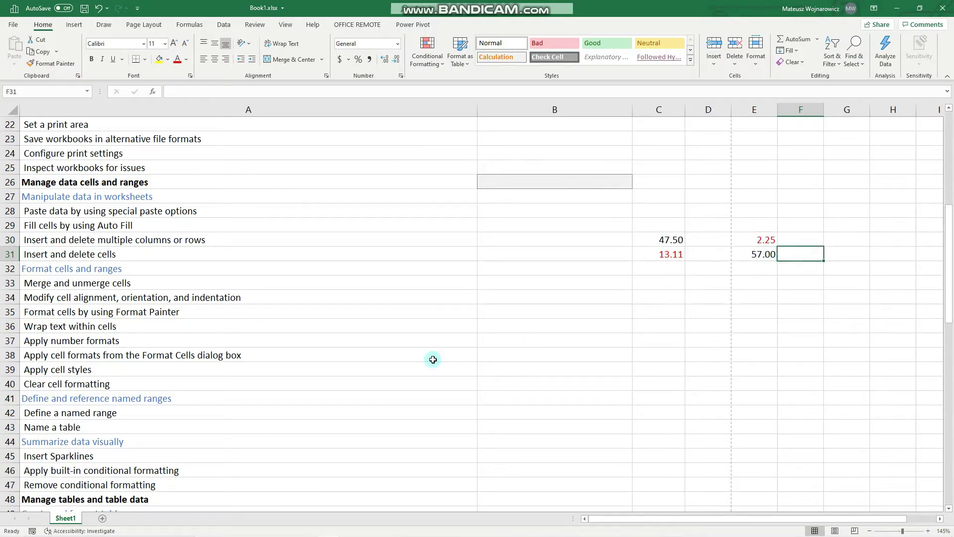
left_click(128, 357)
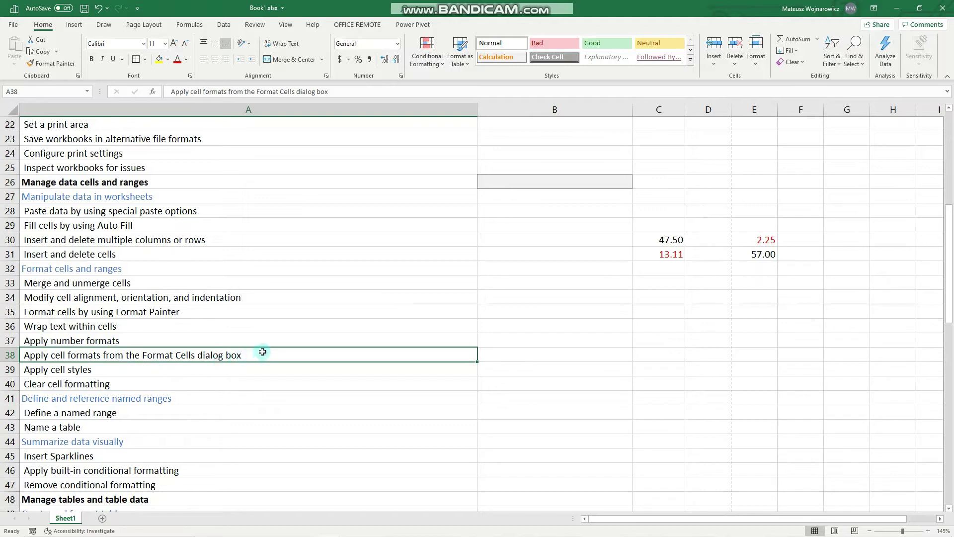
left_click(679, 282)
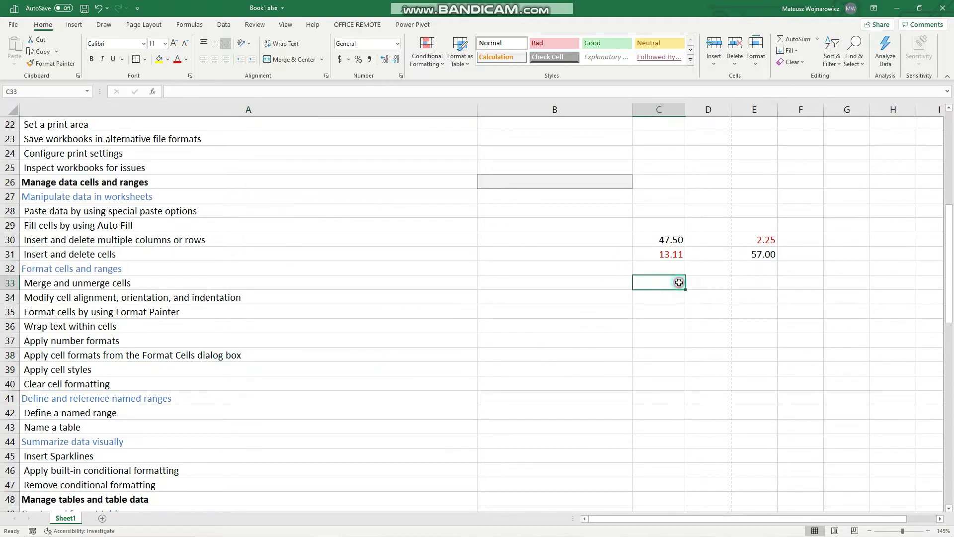
Enter the word 'Text' in cell C33 and reselect it.
type("Text")
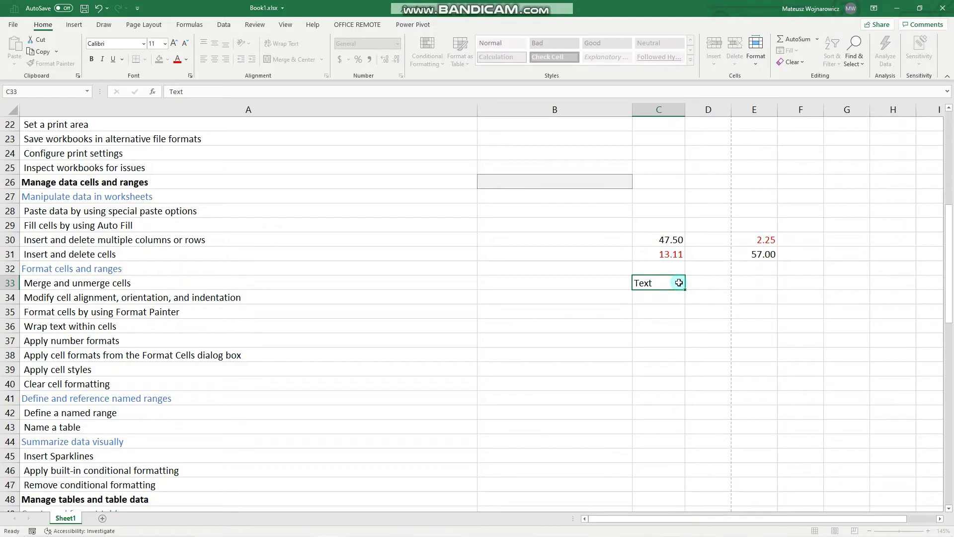
key("Return")
left_click(679, 283)
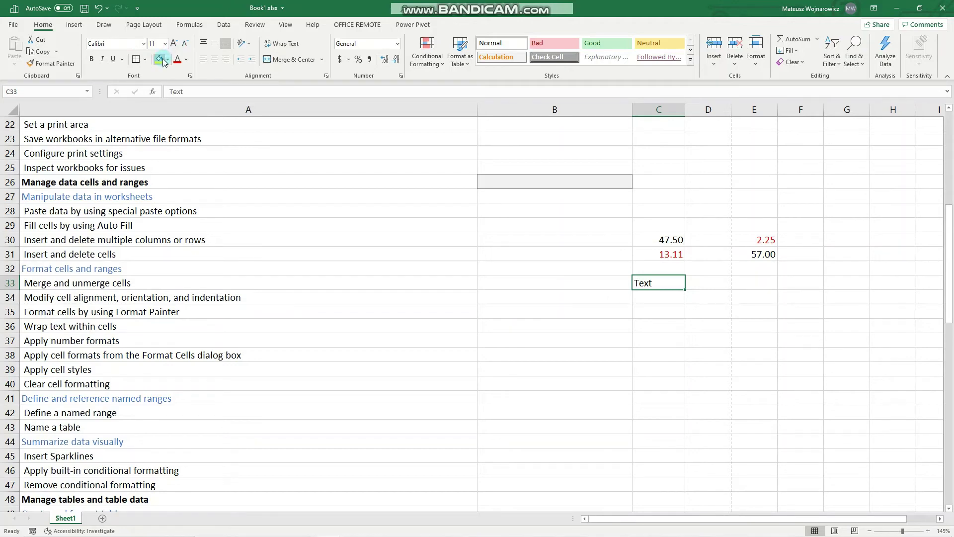
Look through the Format Cells tabs and underline choices, closing them without changes.
left_click(190, 75)
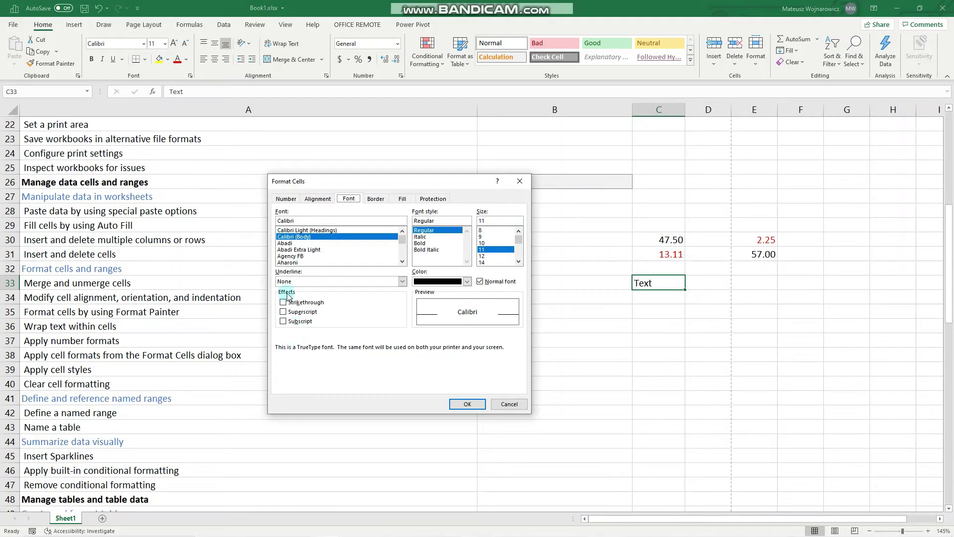
left_click(287, 199)
left_click(319, 199)
left_click(351, 199)
left_click(376, 199)
left_click(348, 200)
left_click_drag(340, 150, 296, 79)
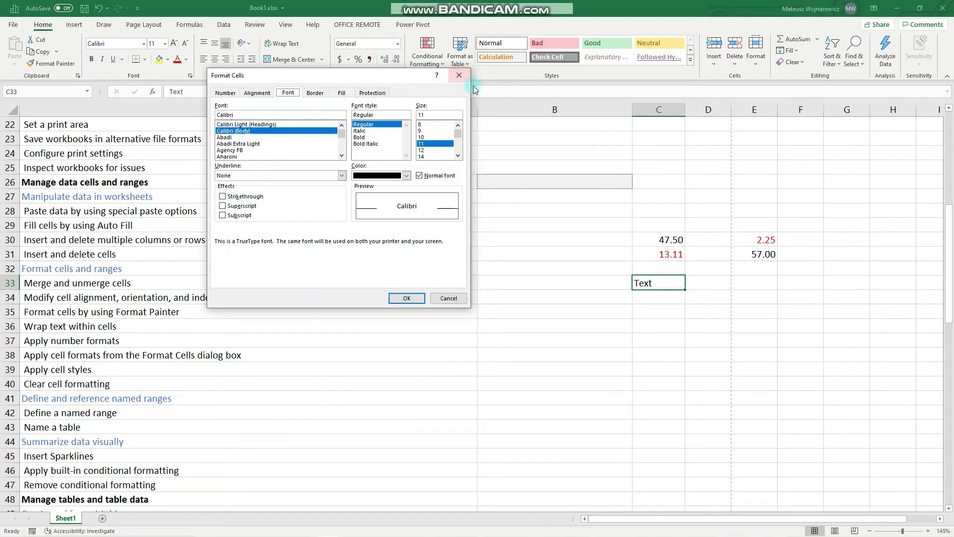
key("Escape")
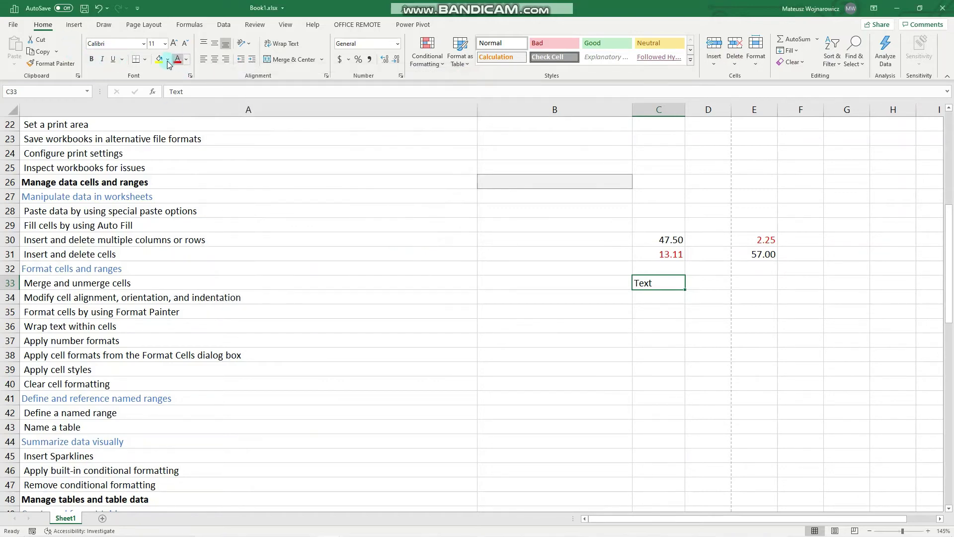
left_click(122, 59)
left_click(123, 60)
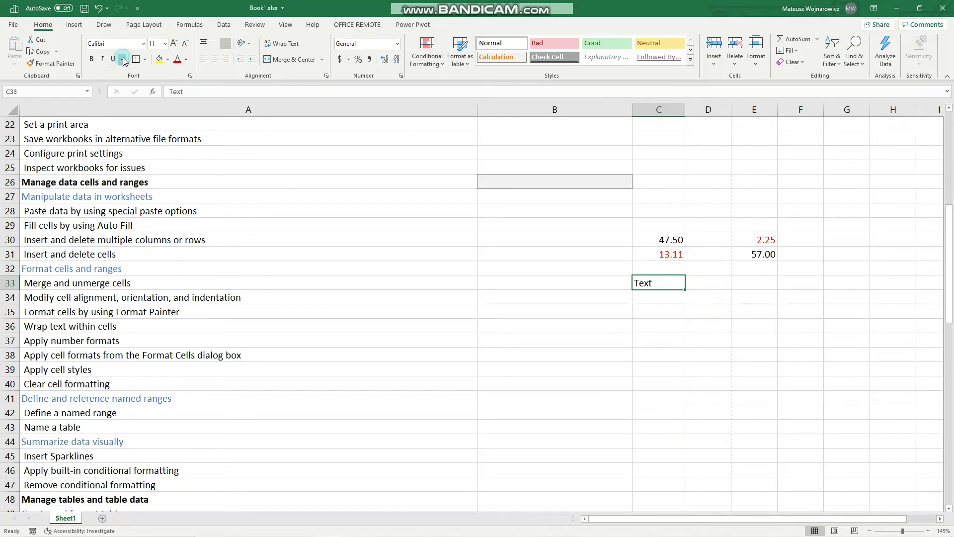
Turn on Strikethrough for 'Text' in C33 through the Font settings.
left_click(191, 77)
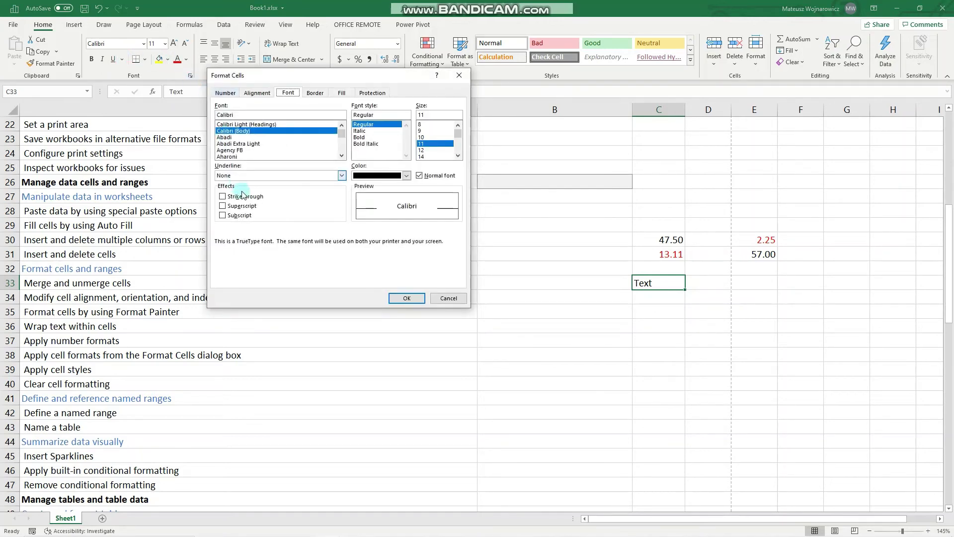
left_click(243, 196)
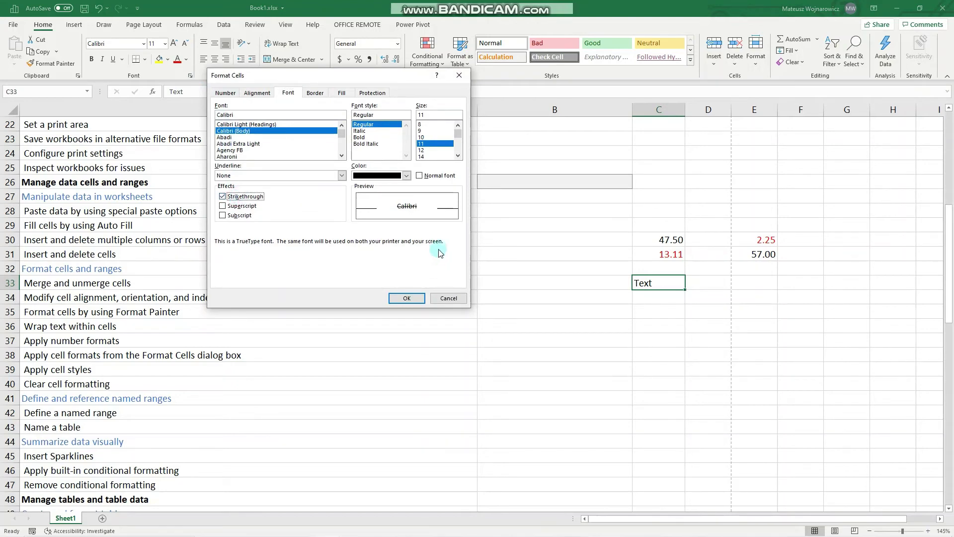
left_click(415, 298)
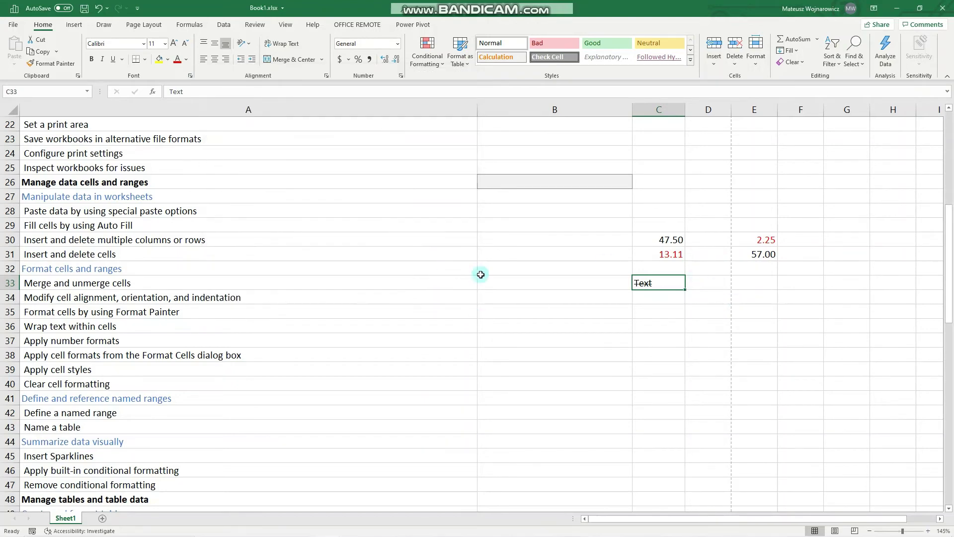
left_click(67, 357)
Apply the Accent4 themed cell style to D34 from the Cell Styles gallery.
left_click(70, 371)
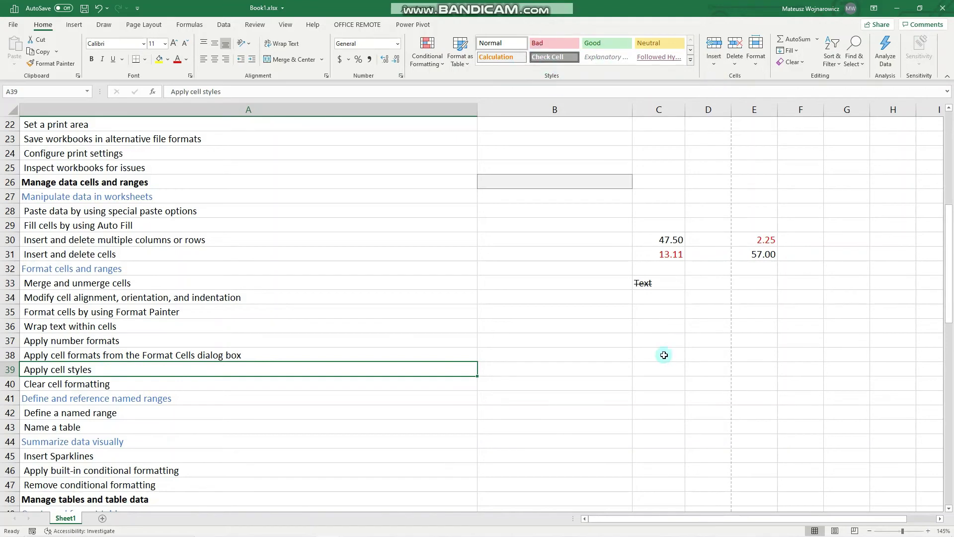
left_click(710, 300)
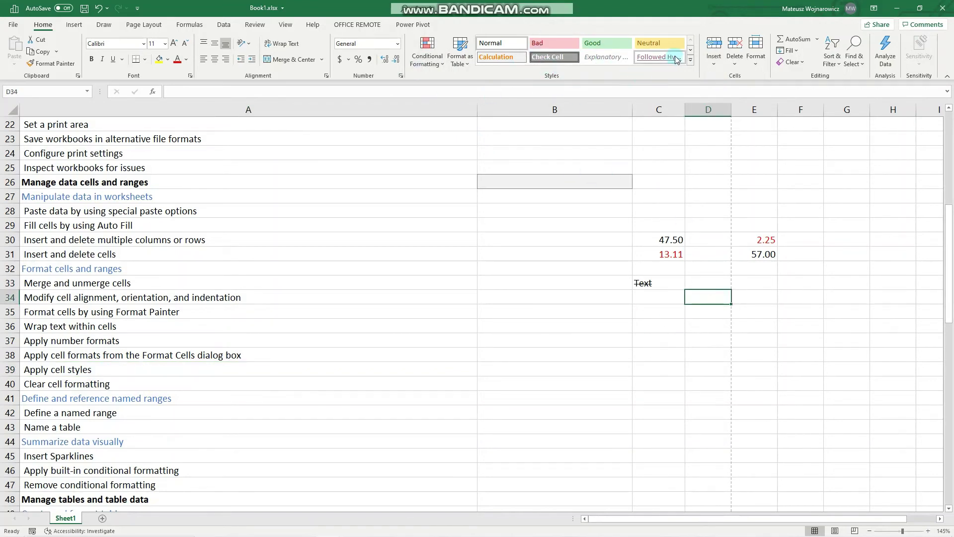
left_click(690, 60)
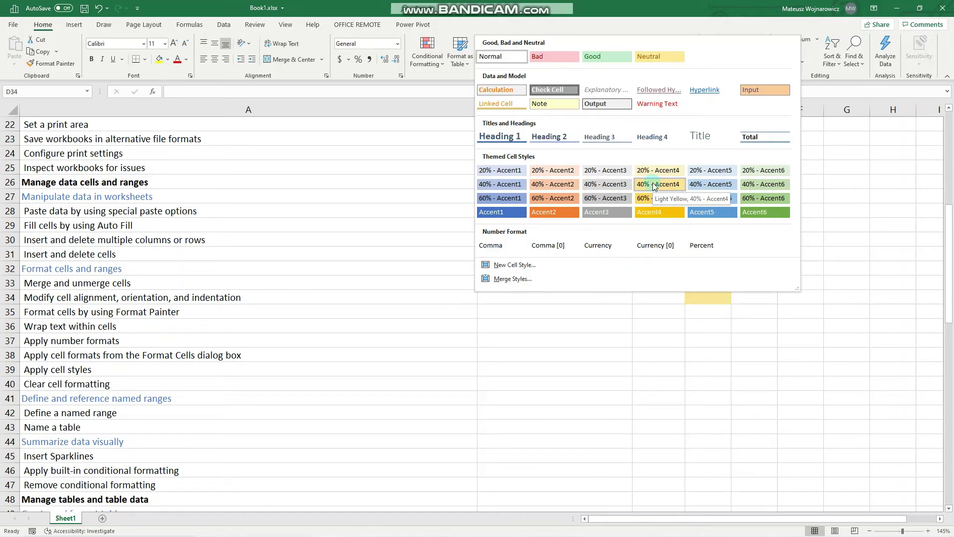
left_click(650, 211)
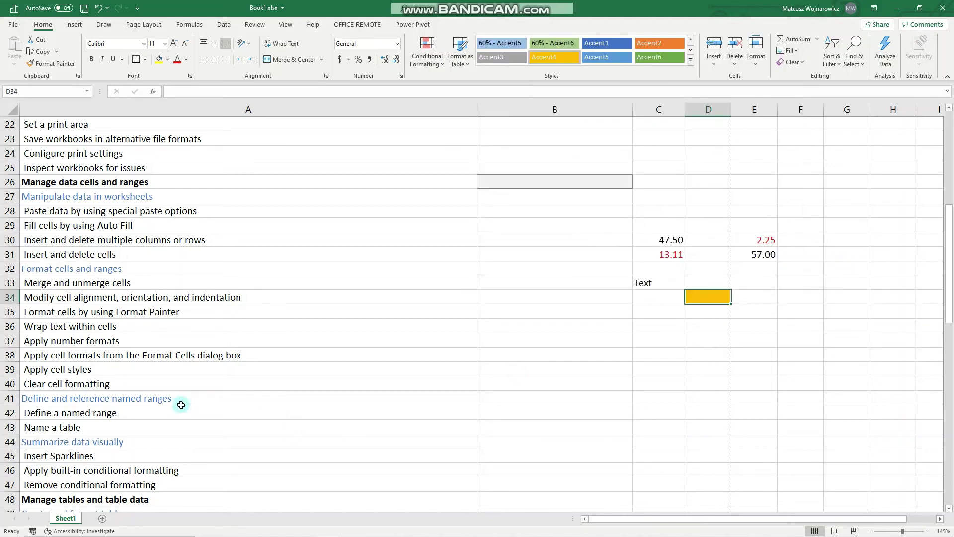
left_click(75, 383)
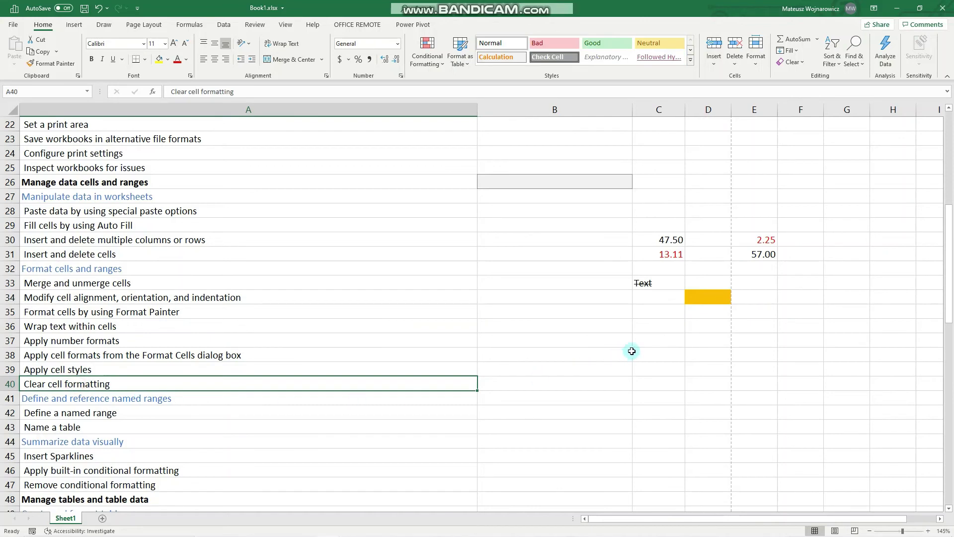
left_click(656, 332)
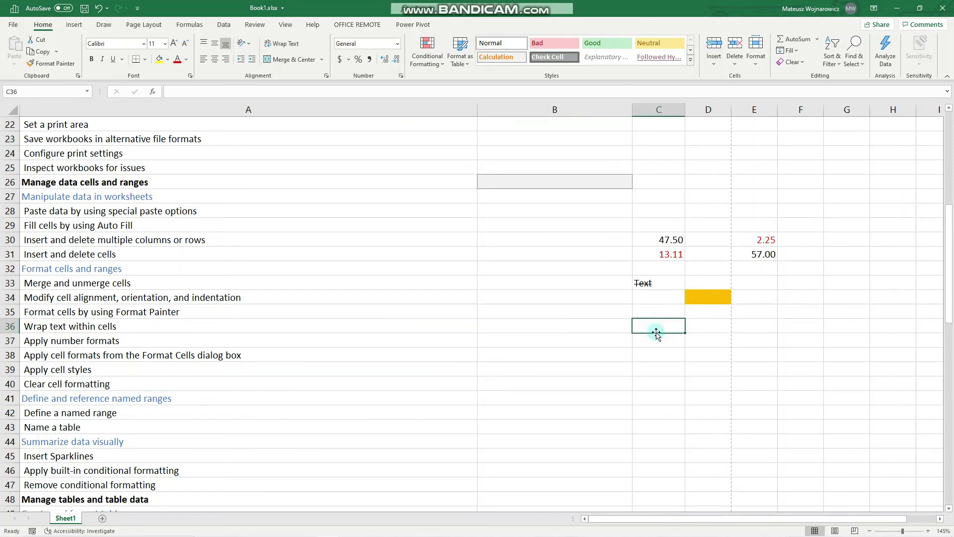
type("ww")
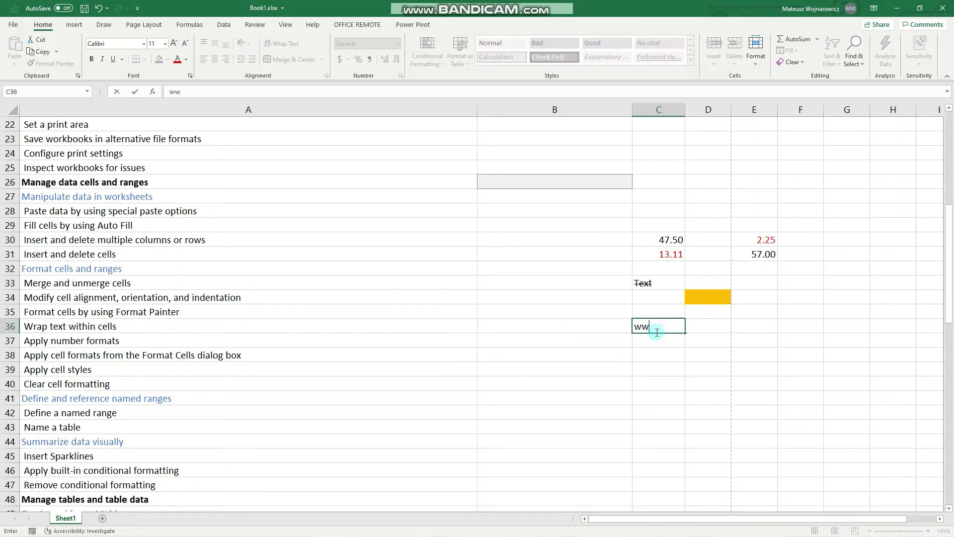
type(".google.com")
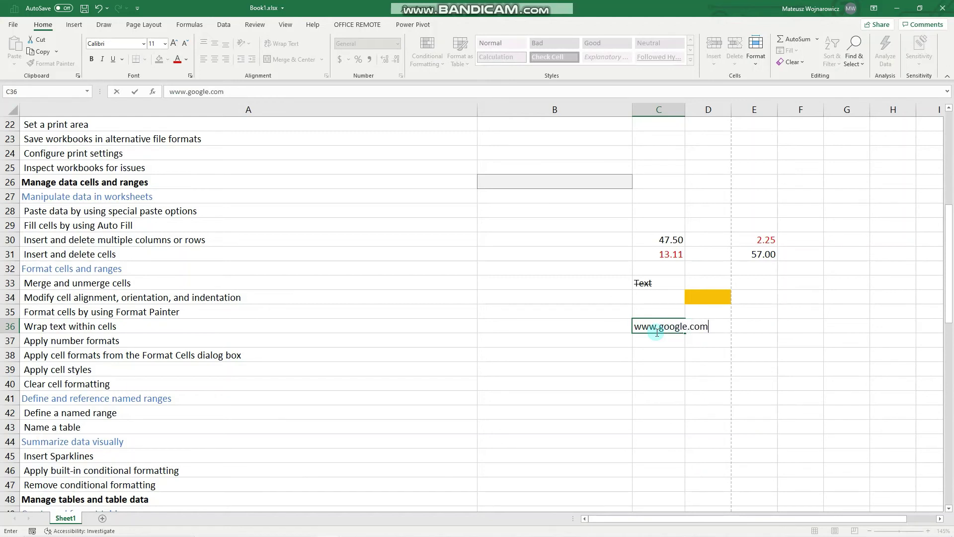
key("Return")
left_click(667, 295)
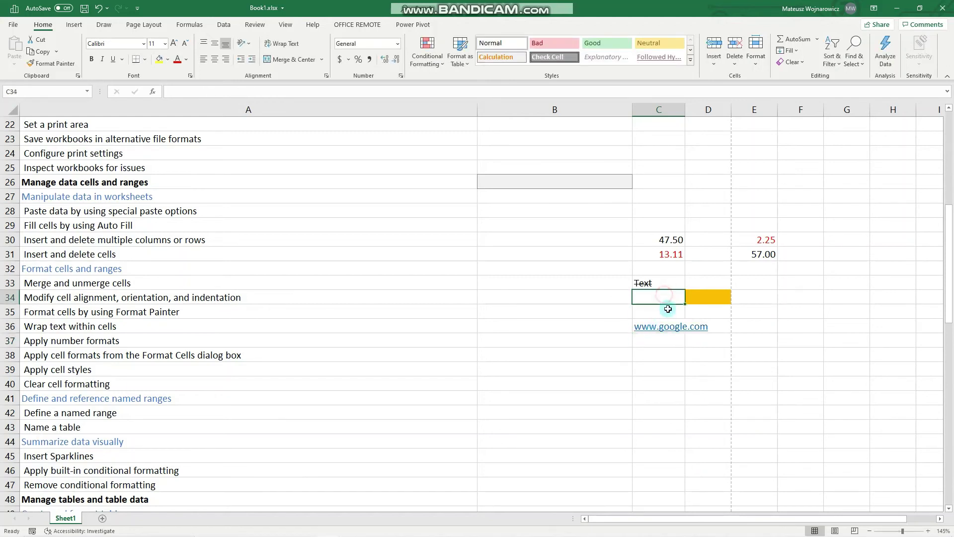
Remove the hyperlink from C36 with Clear Hyperlinks.
left_click(669, 320)
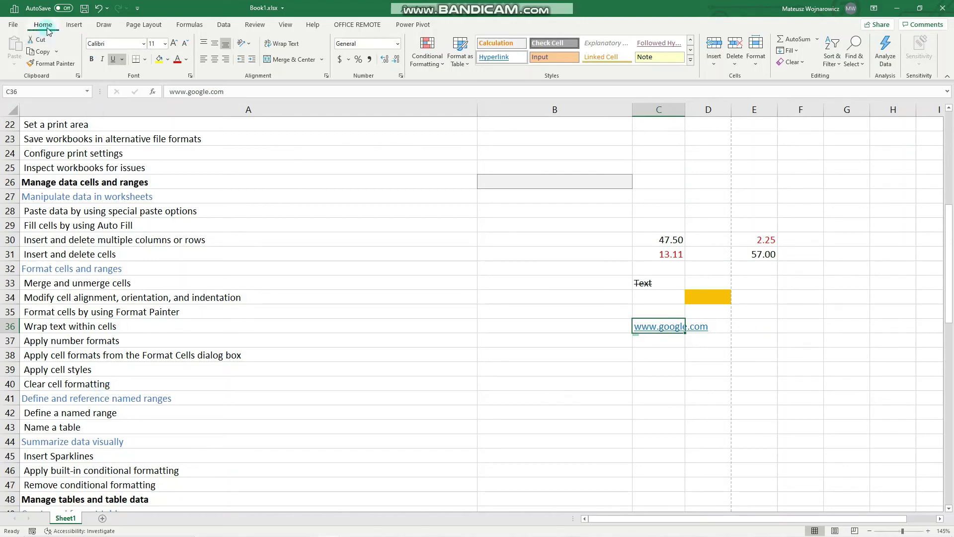
left_click(806, 62)
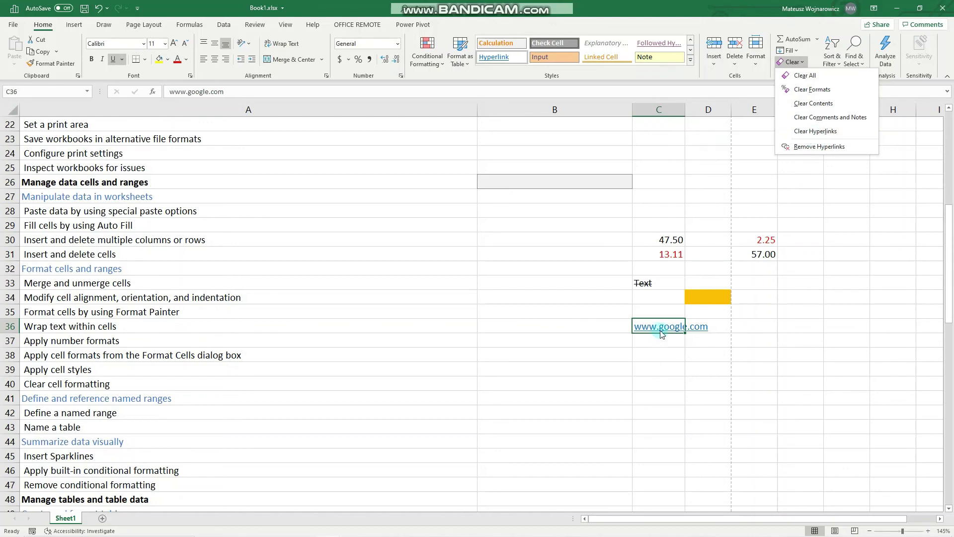
left_click(763, 339)
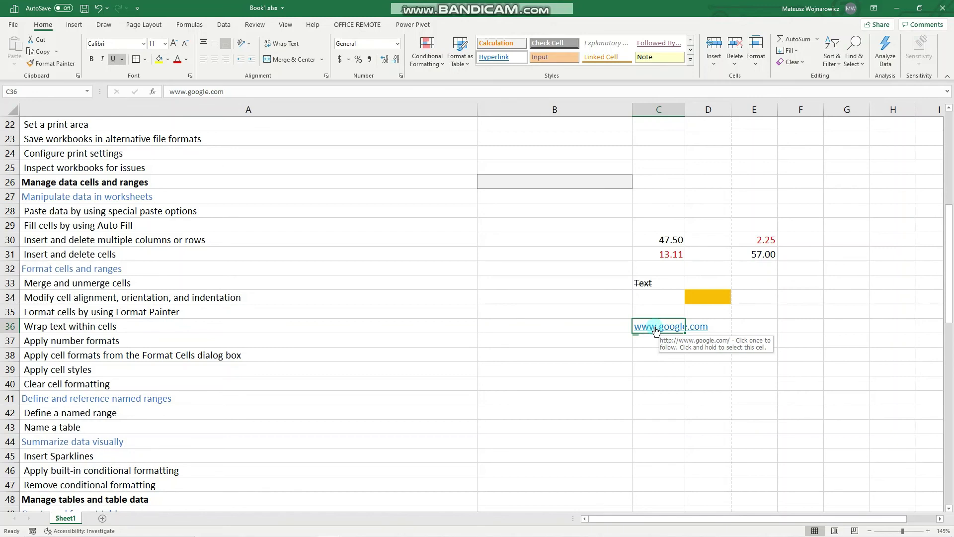
left_click(794, 62)
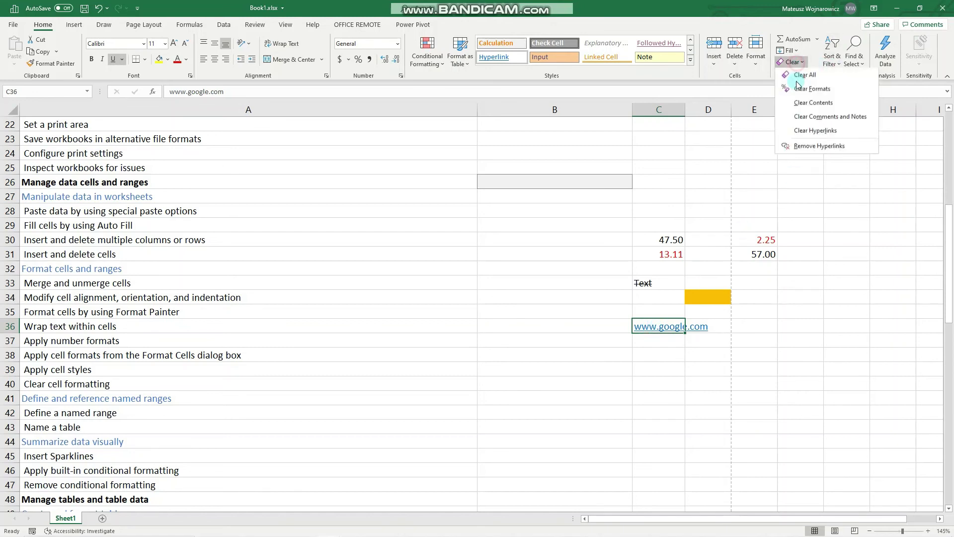
left_click(822, 132)
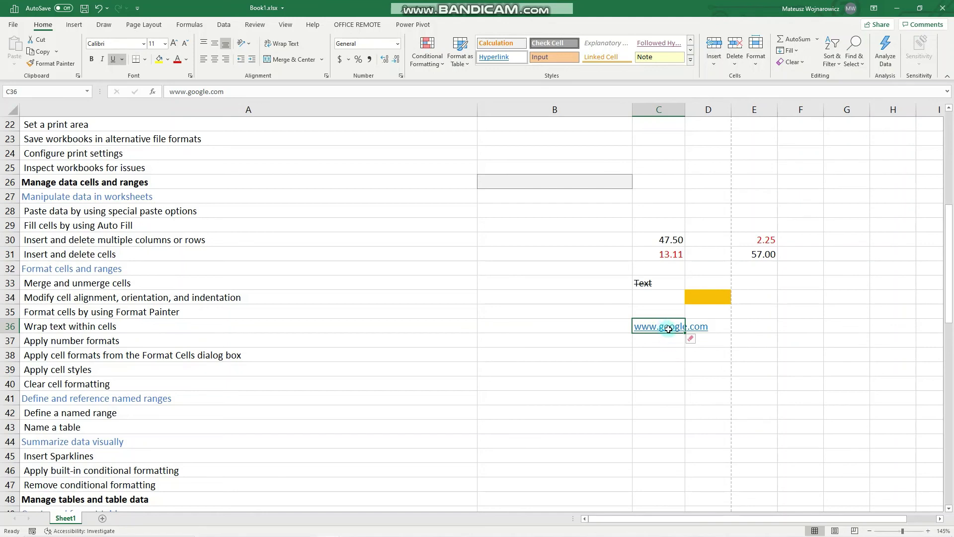
Clear C36's formats and then its contents, leaving the cell empty.
left_click(792, 62)
left_click(814, 90)
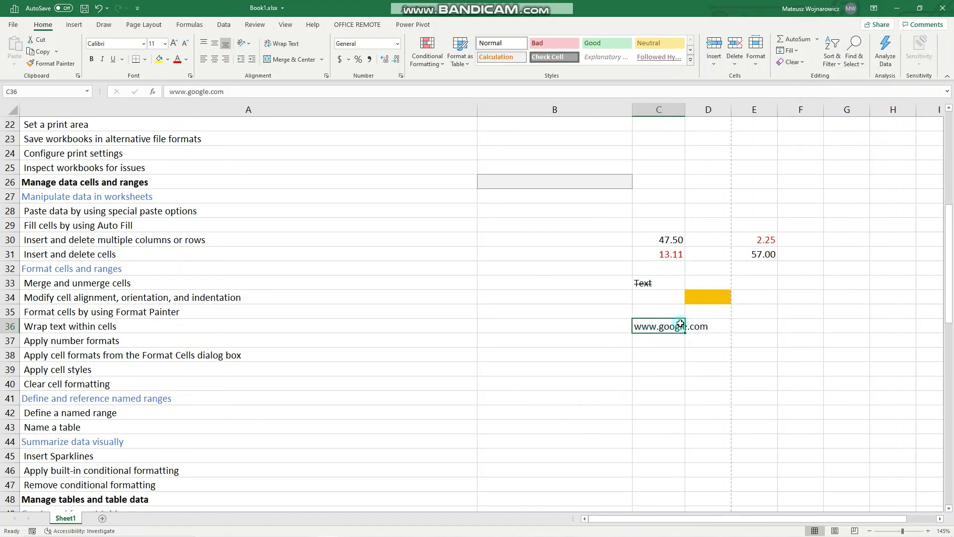
left_click(792, 62)
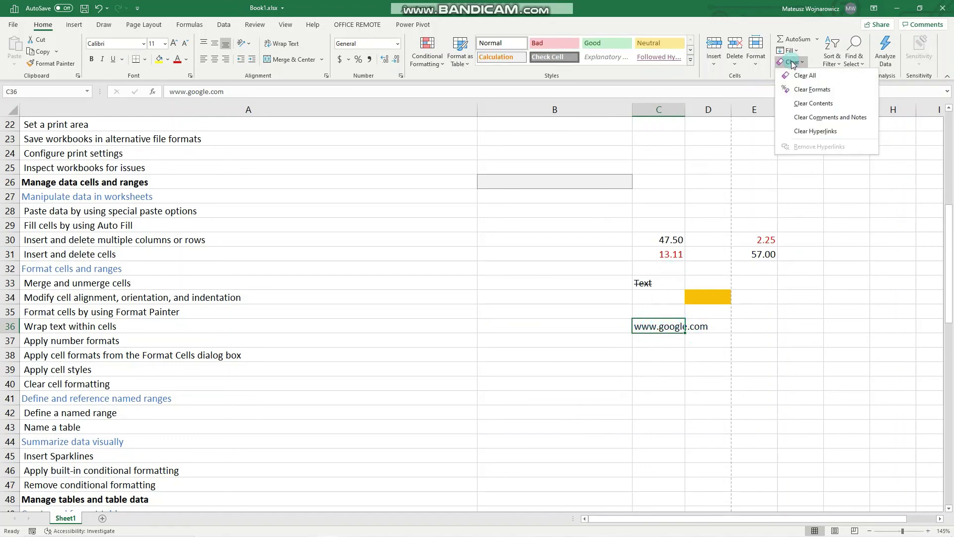
left_click(808, 103)
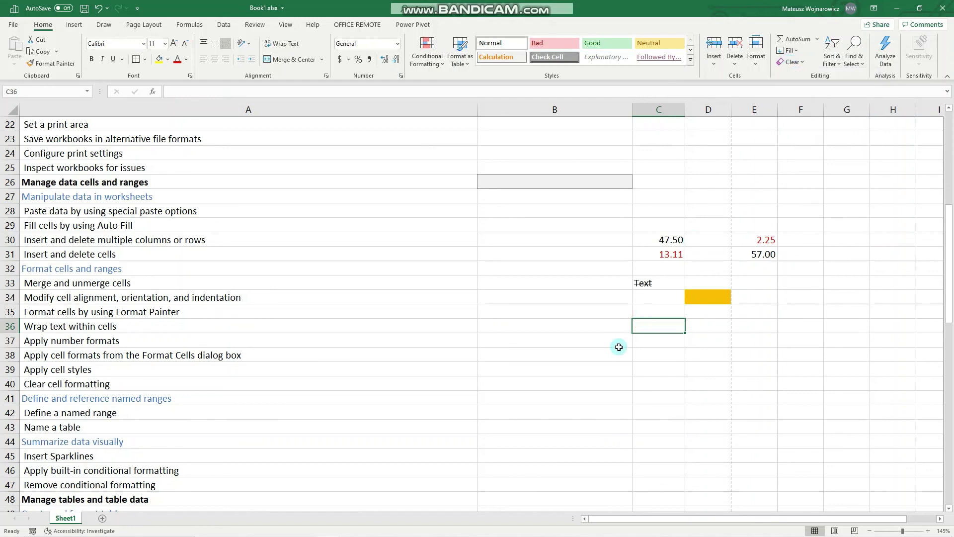
left_click(798, 63)
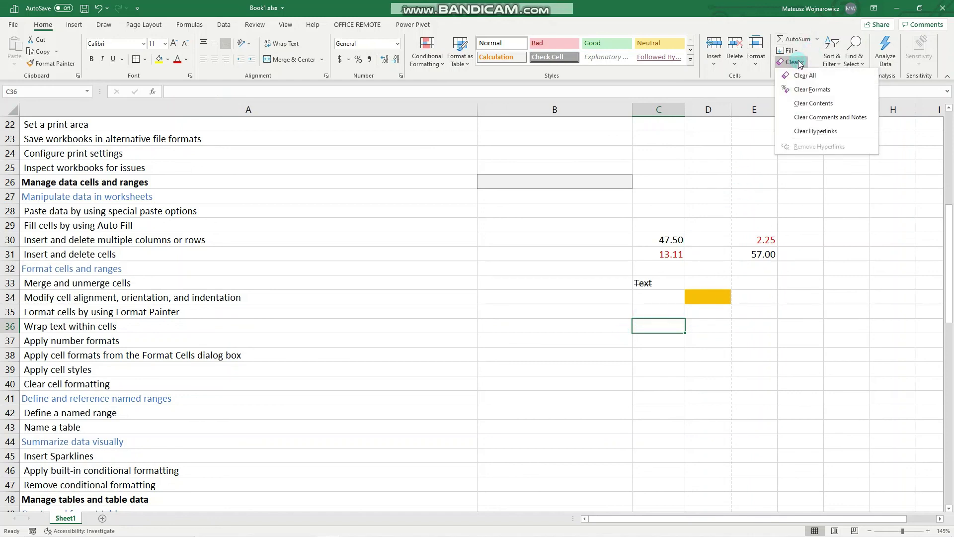